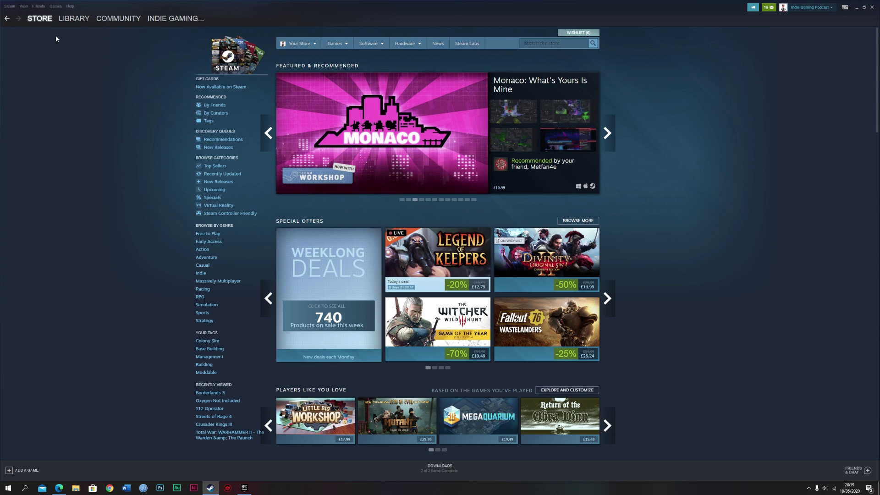
# - In Steam Support, pick Sonic Mania under recent products and choose 'It's not what I expected'
pyautogui.click(23, 6)
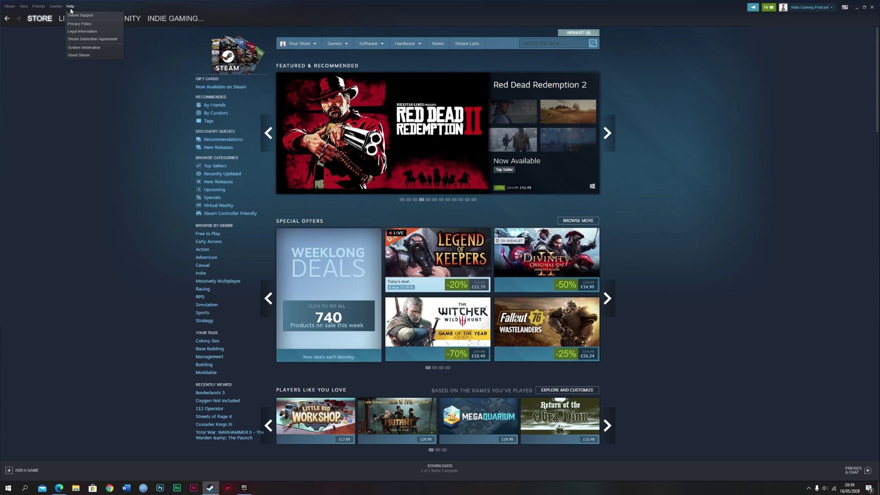
pyautogui.click(89, 17)
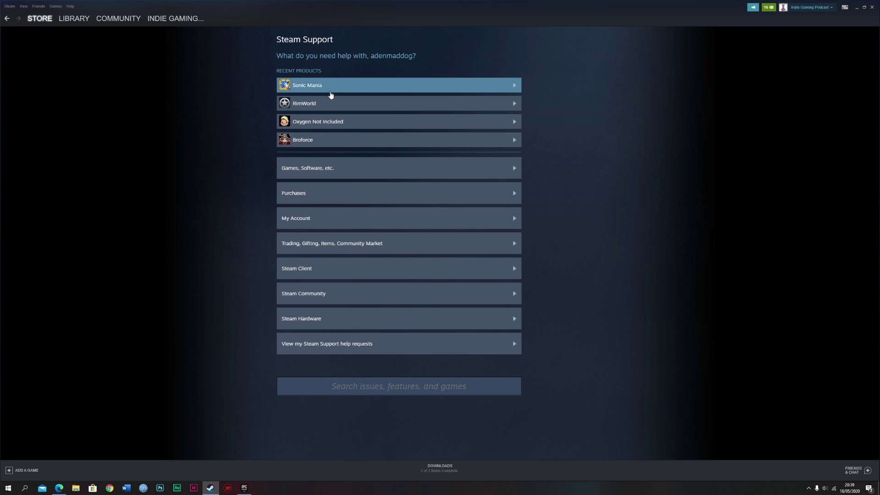
pyautogui.click(330, 87)
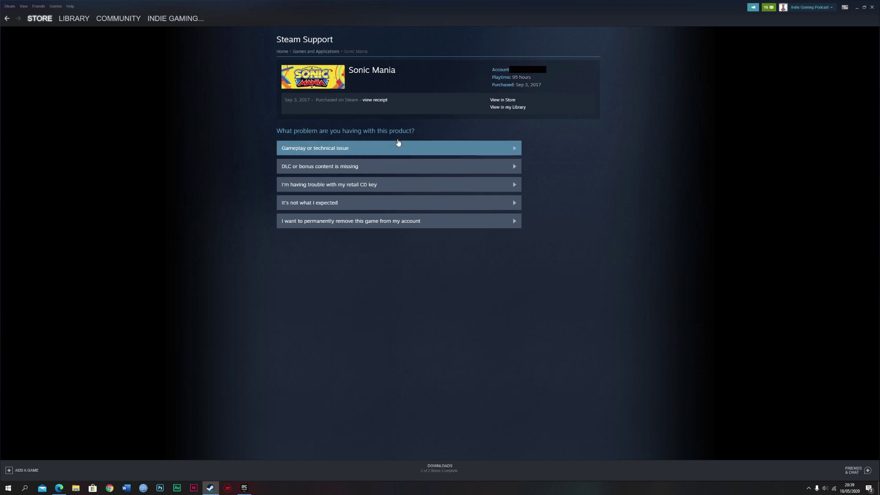
pyautogui.click(358, 207)
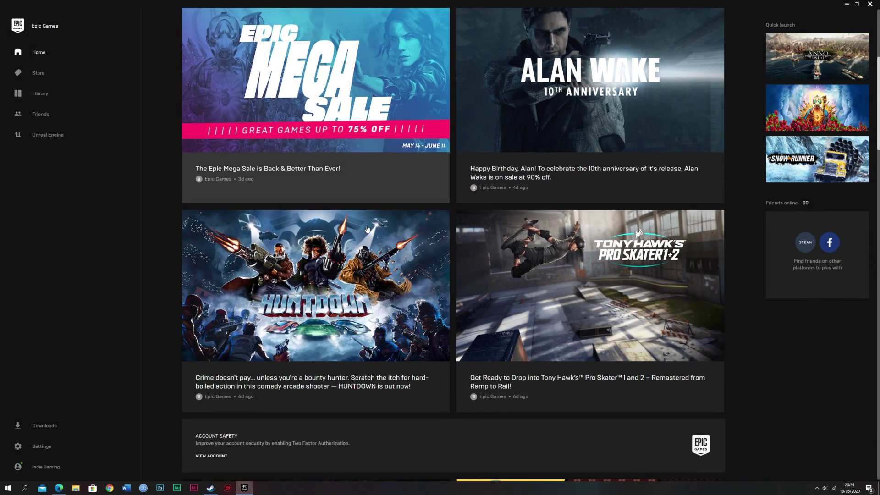
# - Skim the launcher's Home news feed, then show the Library of owned games such as Anno 1800
pyautogui.scroll(4, 360, 222)
pyautogui.scroll(-4, 447, 227)
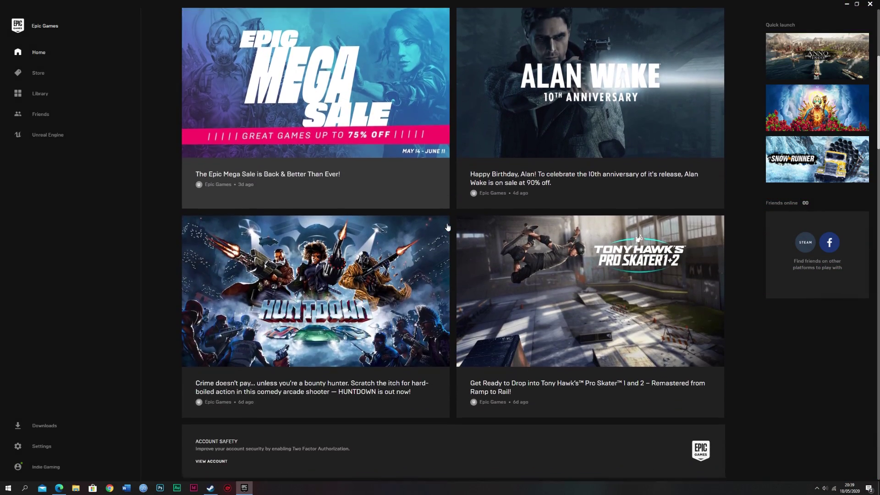
pyautogui.scroll(-4, 448, 230)
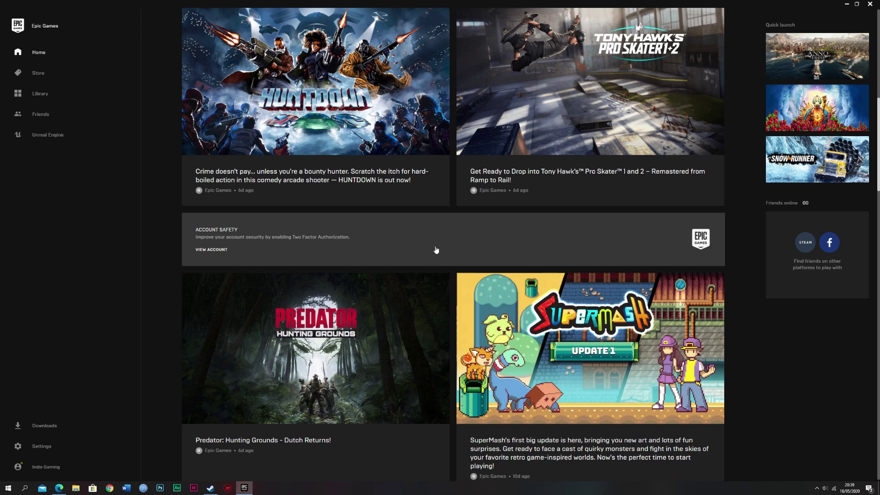
pyautogui.scroll(2, 436, 250)
pyautogui.scroll(-1, 431, 252)
pyautogui.scroll(7, 431, 251)
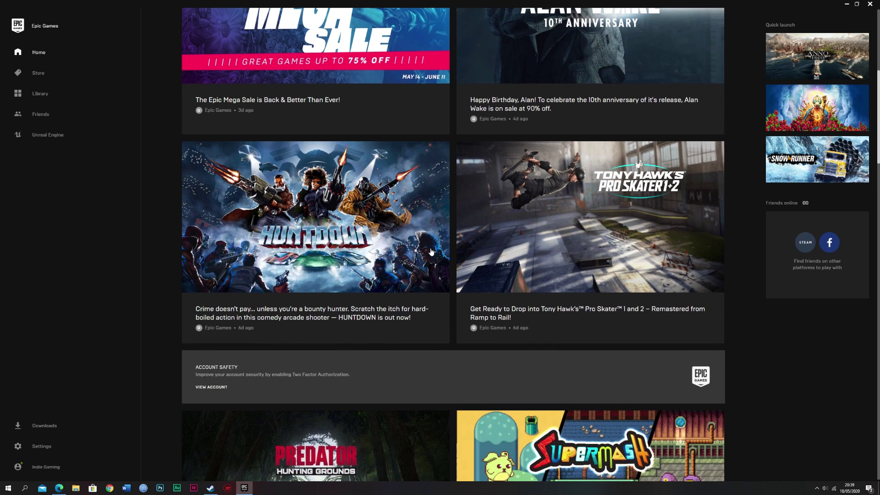
pyautogui.scroll(1, 431, 252)
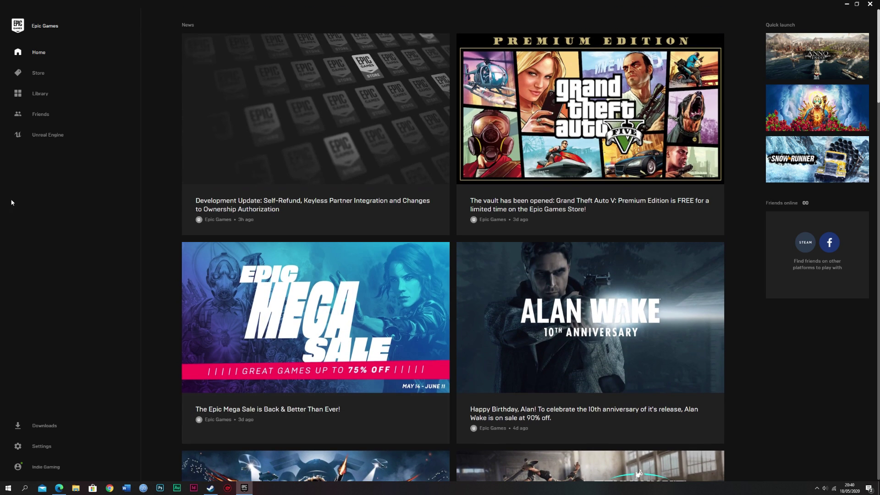
pyautogui.click(40, 93)
pyautogui.scroll(-3, 389, 212)
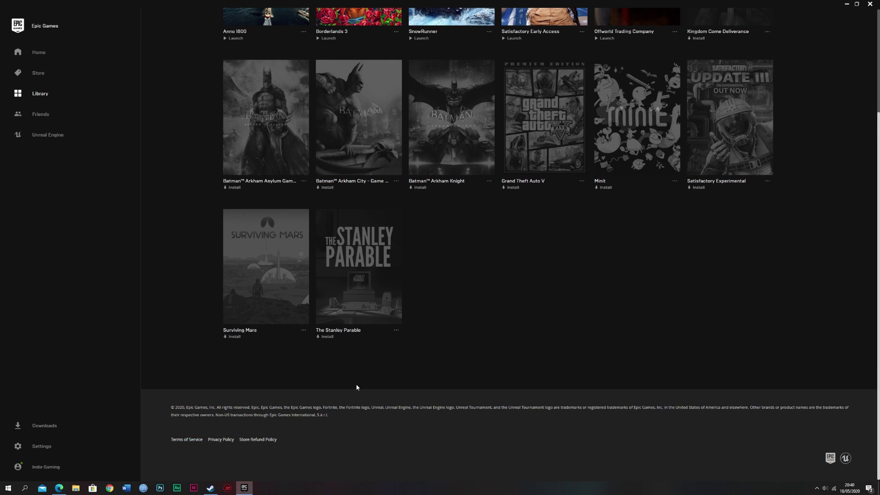
pyautogui.scroll(3, 417, 338)
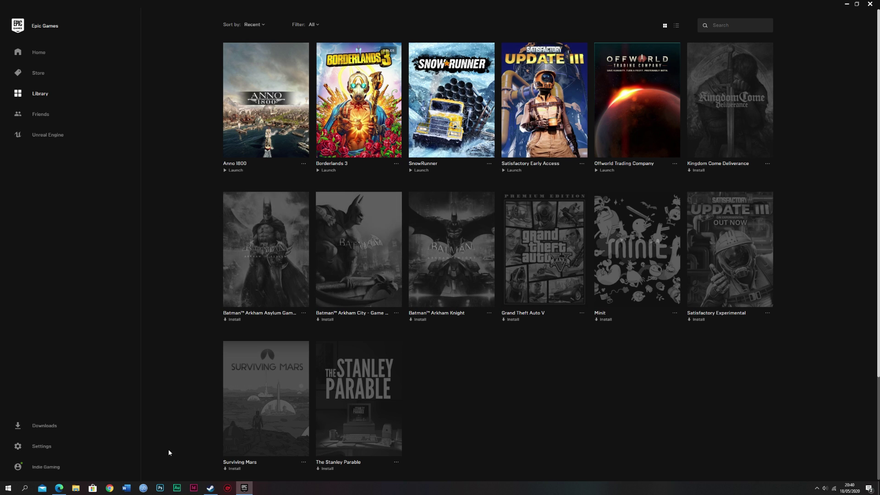
# - In Edge, go to the Help Center's Epic Games Store topics and open the Refund Policy category
pyautogui.click(59, 488)
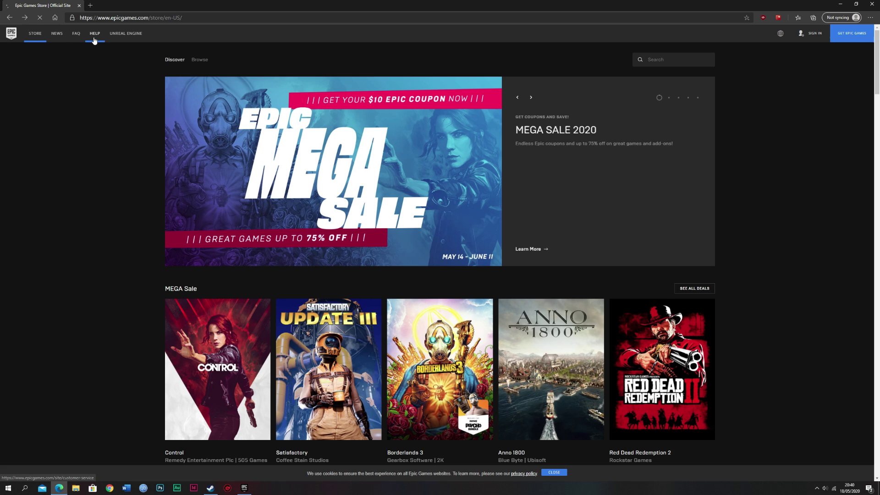
pyautogui.click(94, 40)
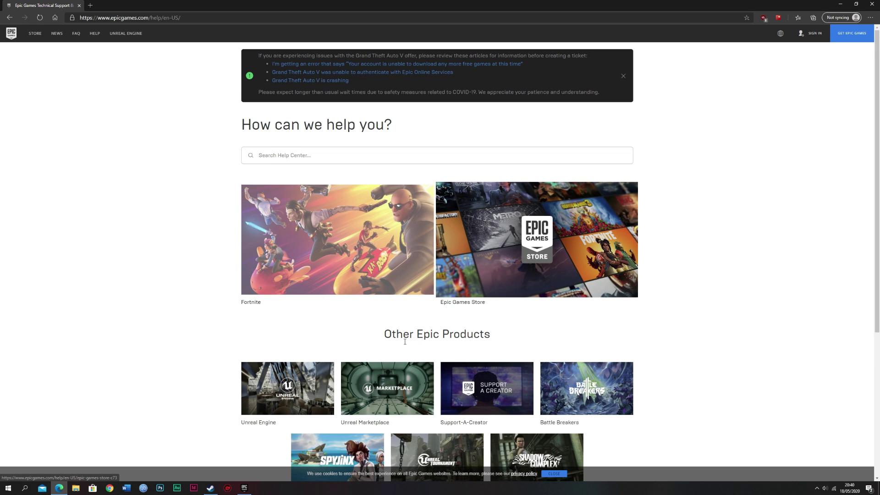
pyautogui.click(511, 272)
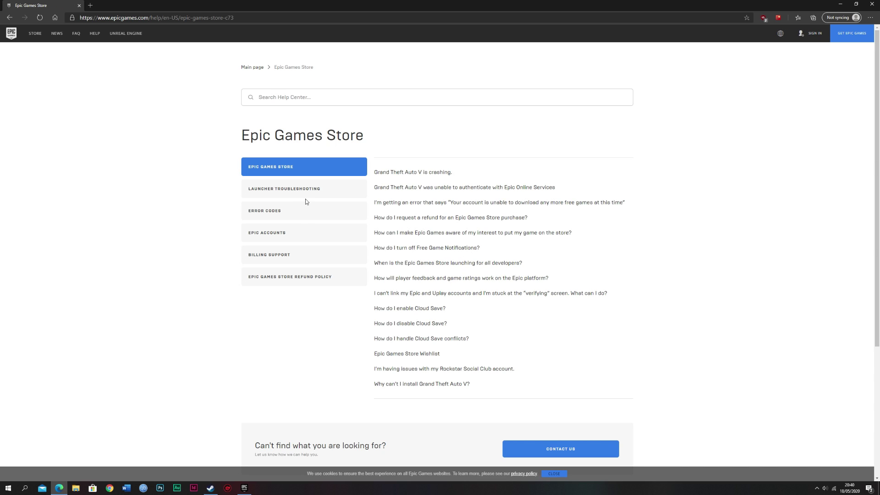
pyautogui.click(321, 277)
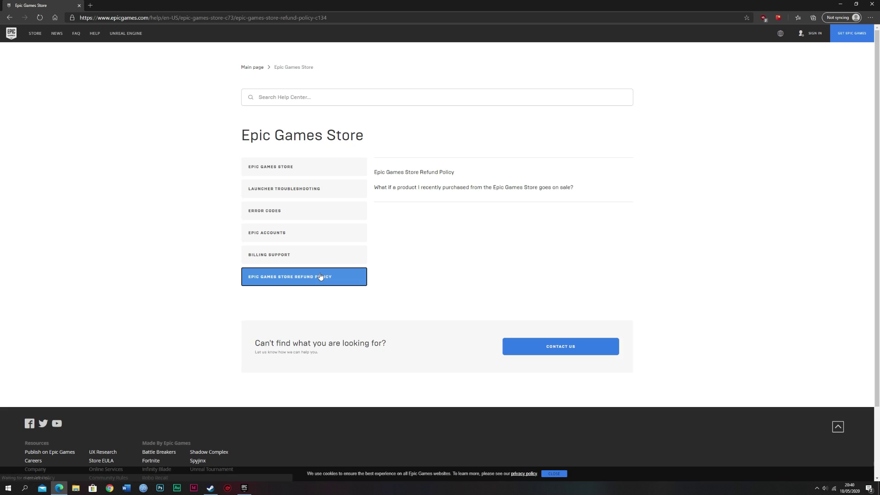
# - Read the Refund Policy article, then open the 'How do I request a refund' guide's six steps
pyautogui.click(419, 172)
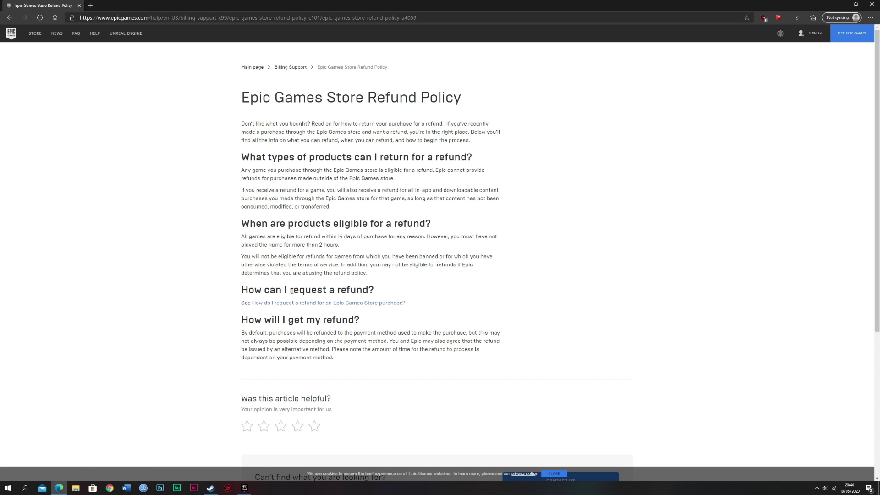
pyautogui.click(341, 306)
pyautogui.scroll(-5, 376, 275)
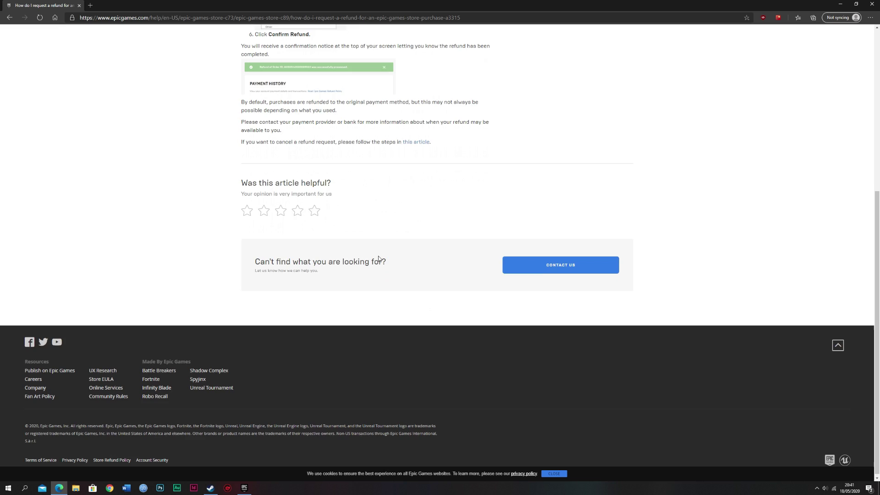
pyautogui.scroll(5, 378, 259)
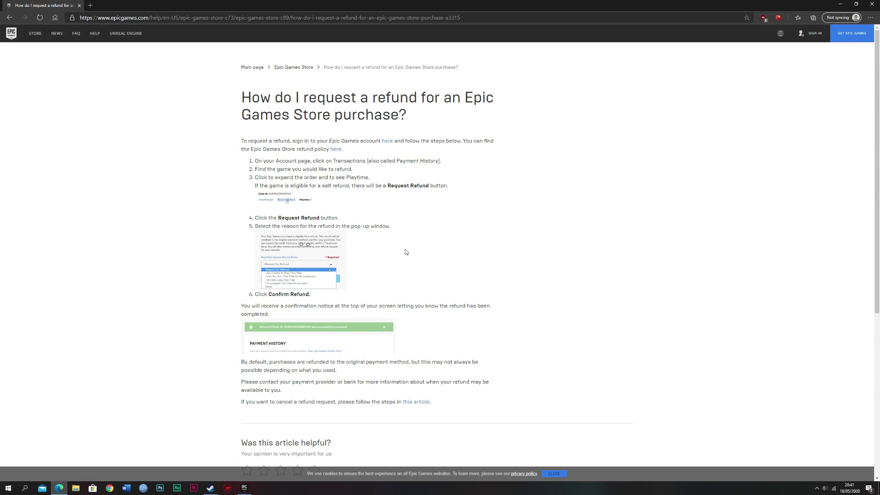
pyautogui.scroll(-5, 372, 235)
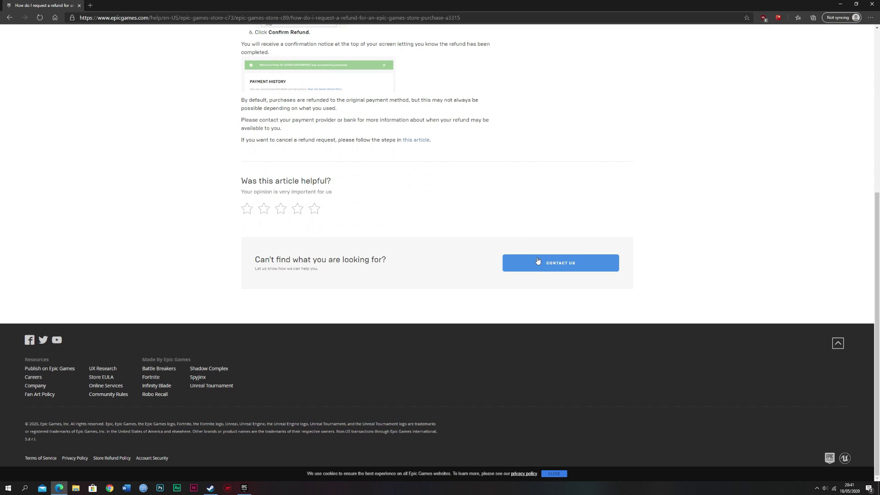
# - Open the Contact Us form without logging in and select Alan Wake as the game
pyautogui.click(545, 268)
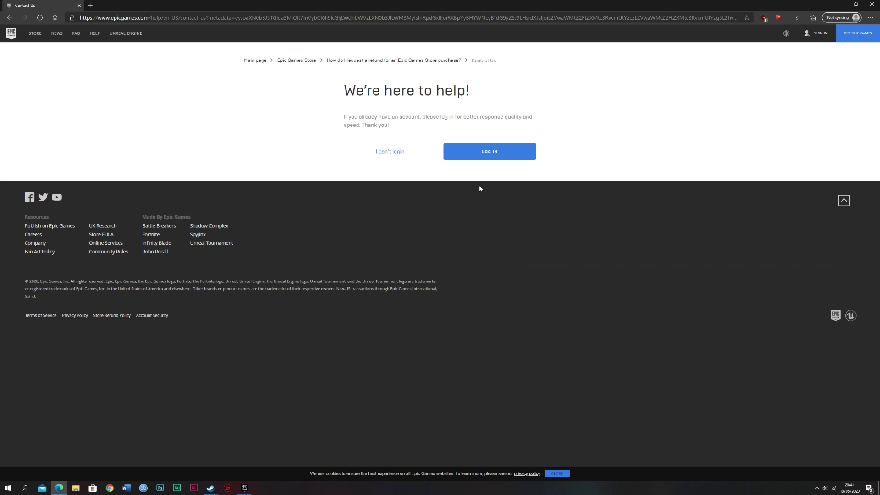
pyautogui.click(390, 153)
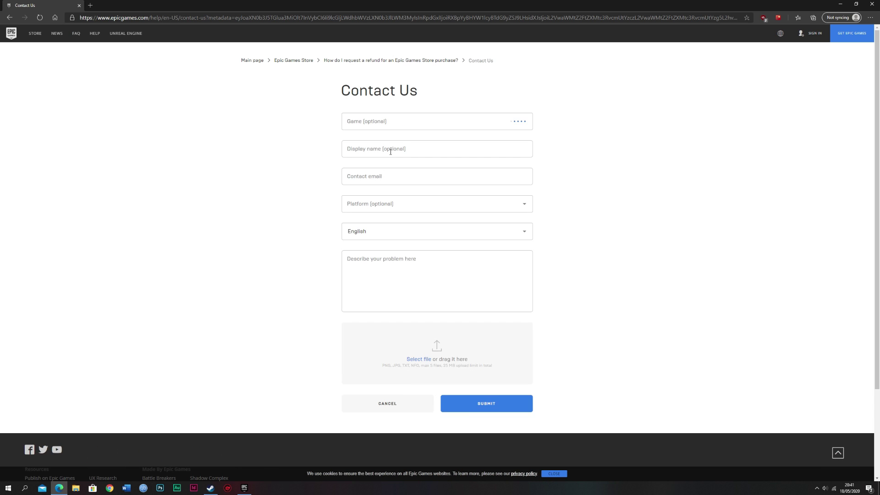
pyautogui.click(395, 122)
pyautogui.scroll(-3, 390, 174)
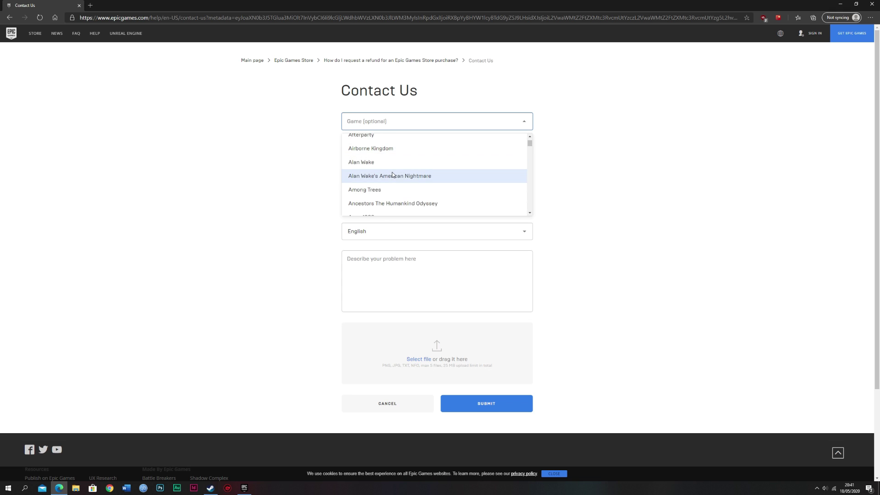
pyautogui.scroll(1, 390, 174)
pyautogui.click(379, 184)
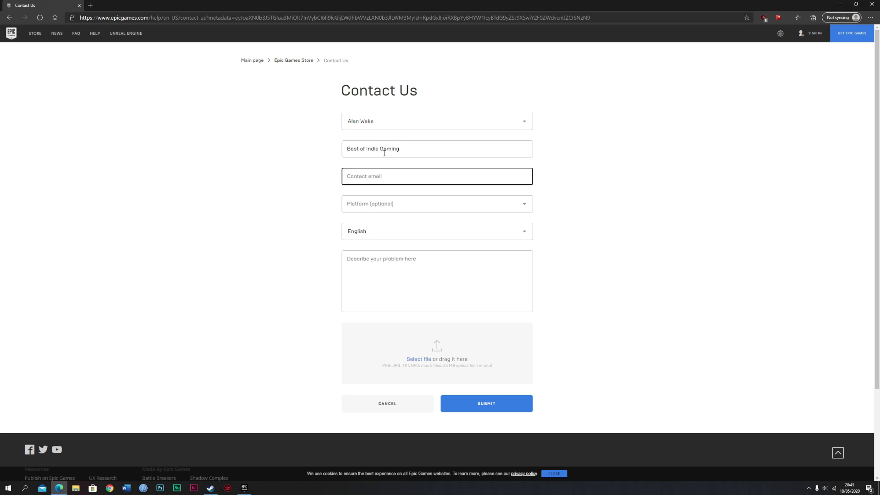
# - Enter the contact e-mail address, set the platform to PC, and place the cursor in the description box
pyautogui.click(406, 208)
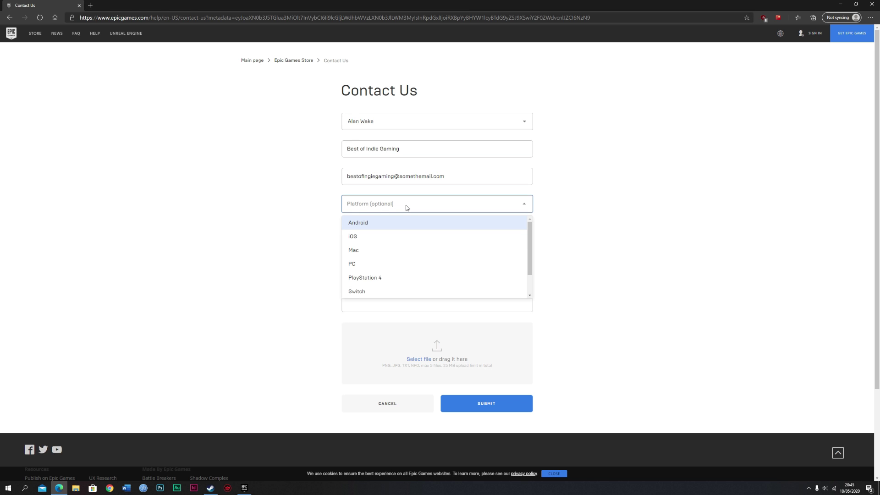
pyautogui.click(402, 262)
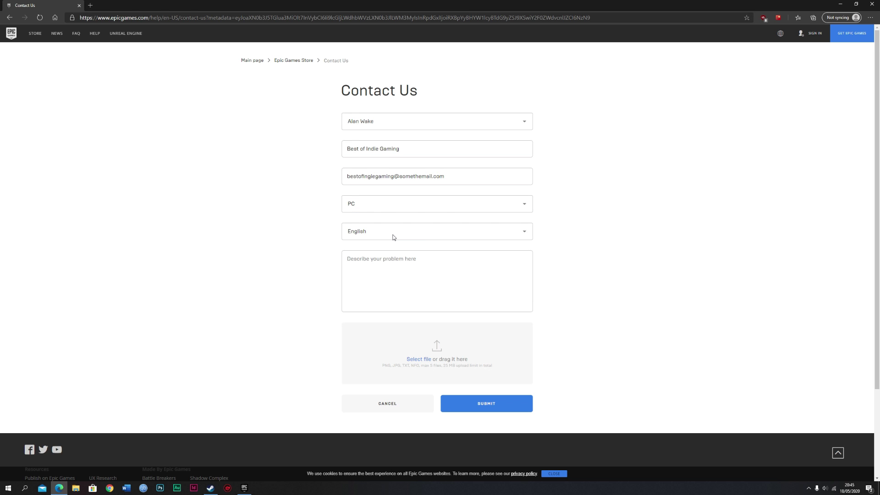
pyautogui.click(409, 255)
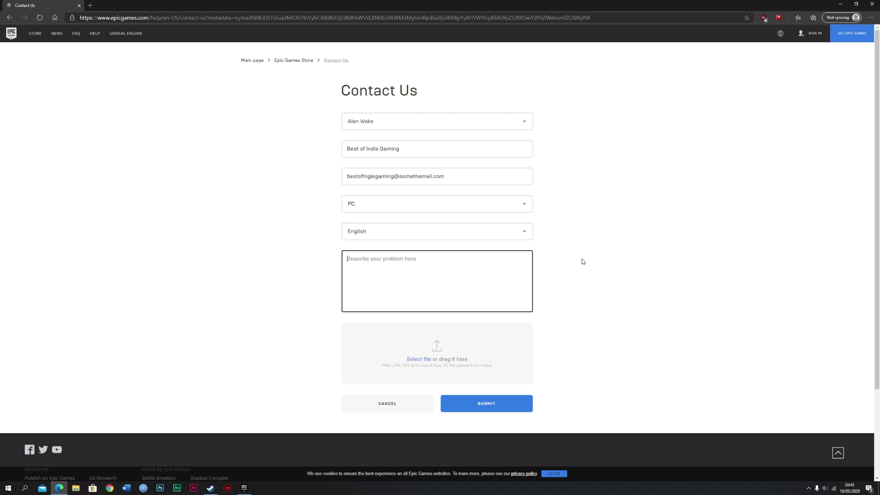
# - Type 'I would like a refund on the game as it was not what I expected' and begin the invoice sentence
pyautogui.write('I would like a refund on the game as it was not ')
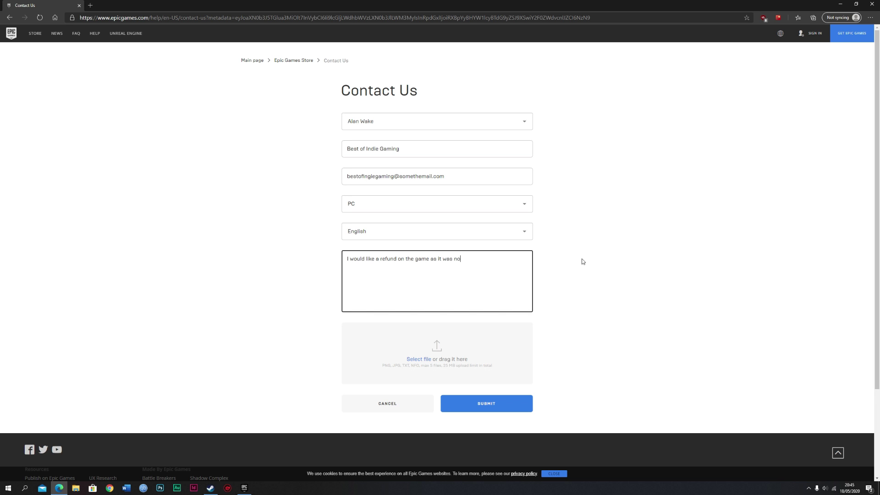
pyautogui.write('what I expected')
pyautogui.write('my invoice number for the is')
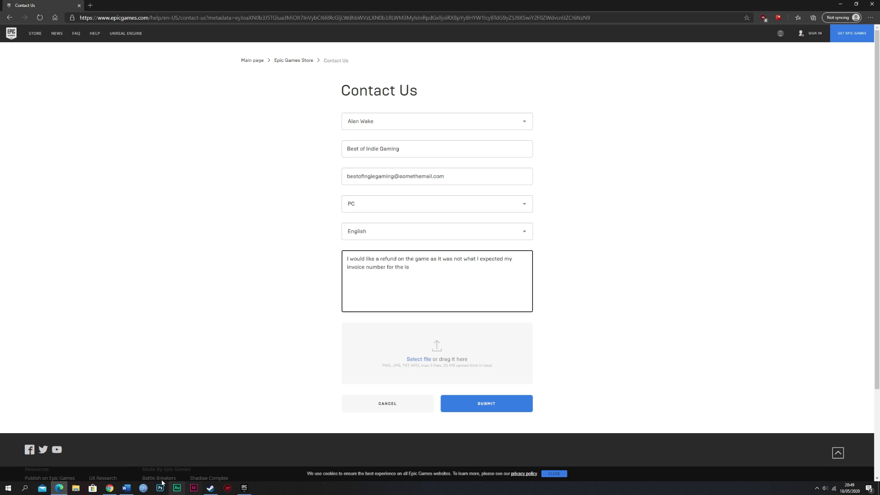
# - Copy the invoice ID from the Word receipt and return to the Edge contact form
pyautogui.click(126, 488)
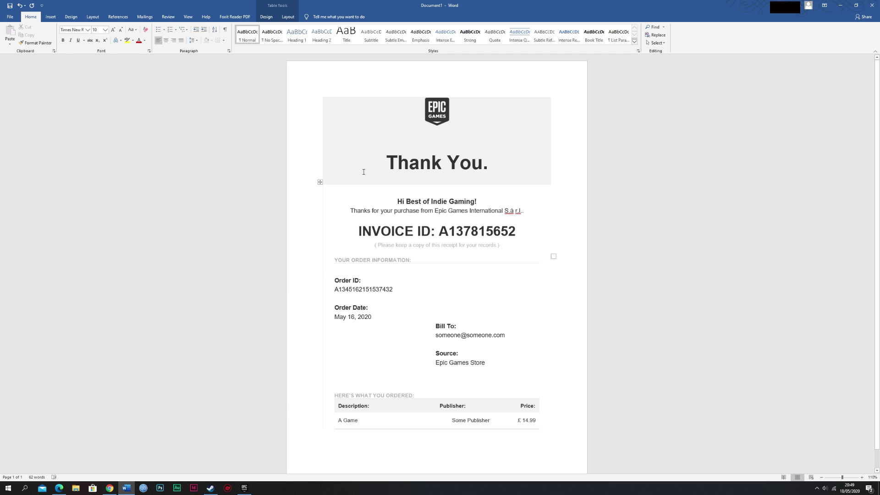
pyautogui.scroll(-1, 532, 164)
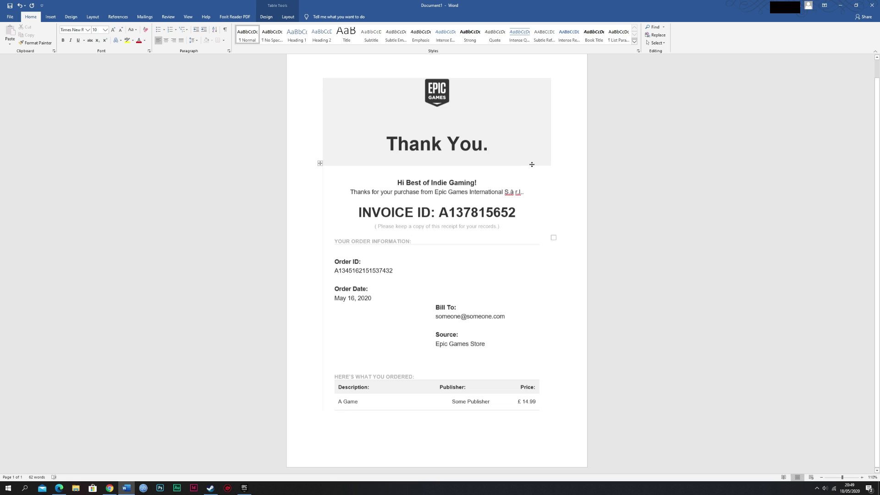
pyautogui.scroll(1, 403, 112)
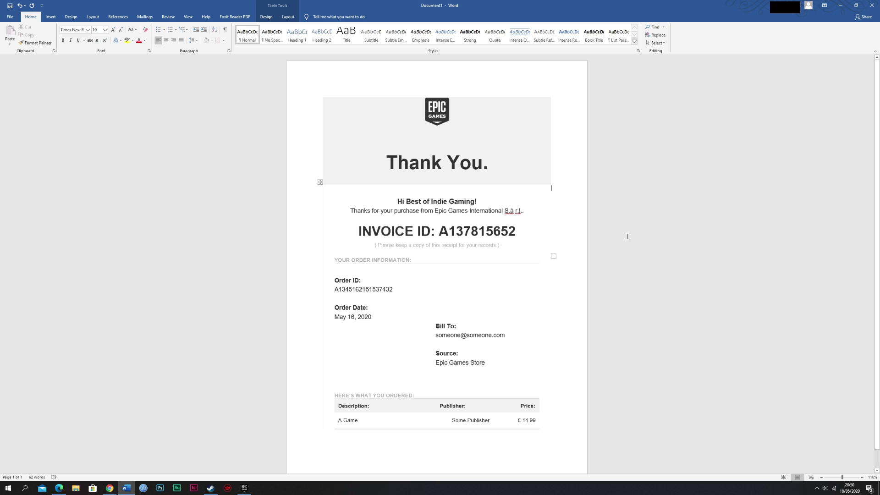
pyautogui.scroll(-1, 425, 187)
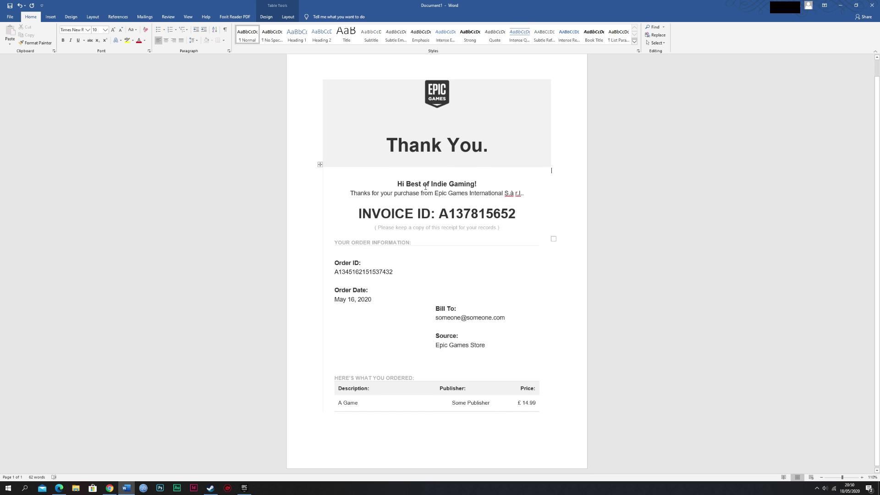
pyautogui.doubleClick(465, 214)
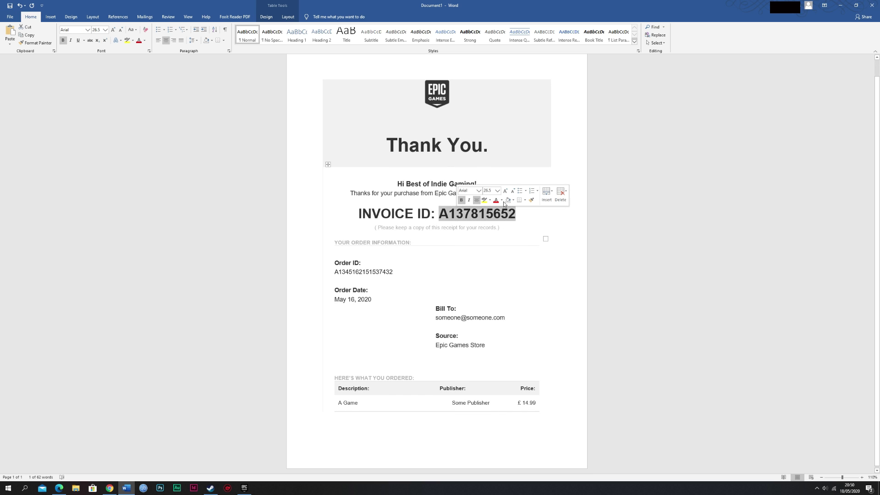
pyautogui.rightClick(454, 213)
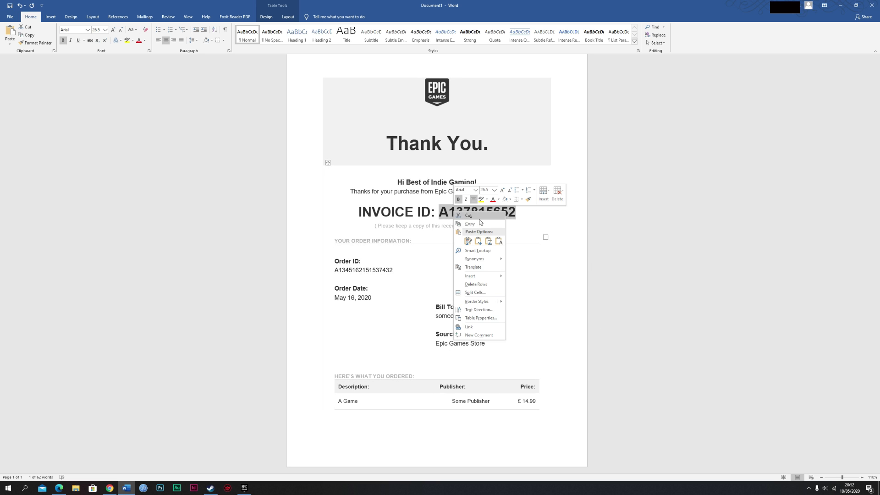
pyautogui.click(468, 224)
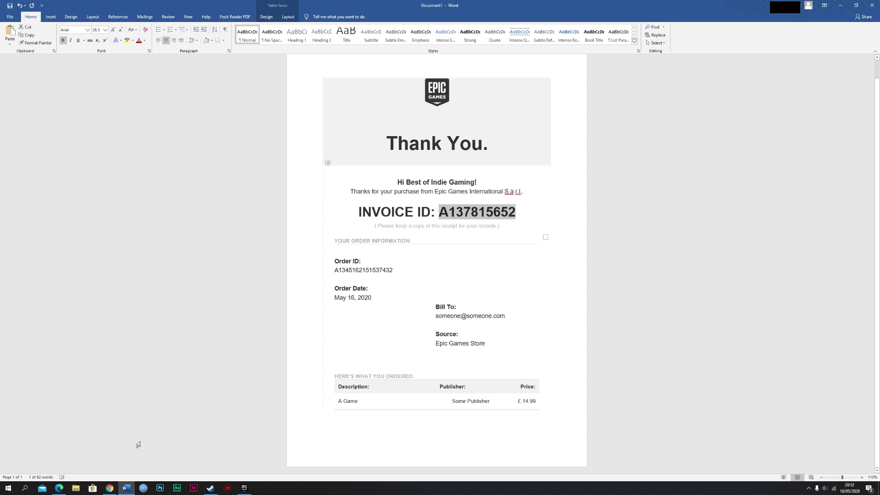
pyautogui.click(59, 488)
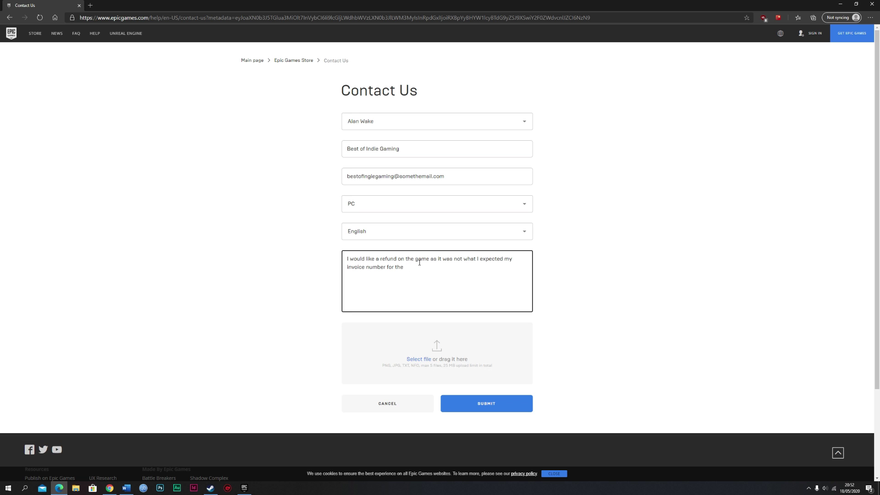
# - Submit the completed refund request contact form
pyautogui.click(486, 407)
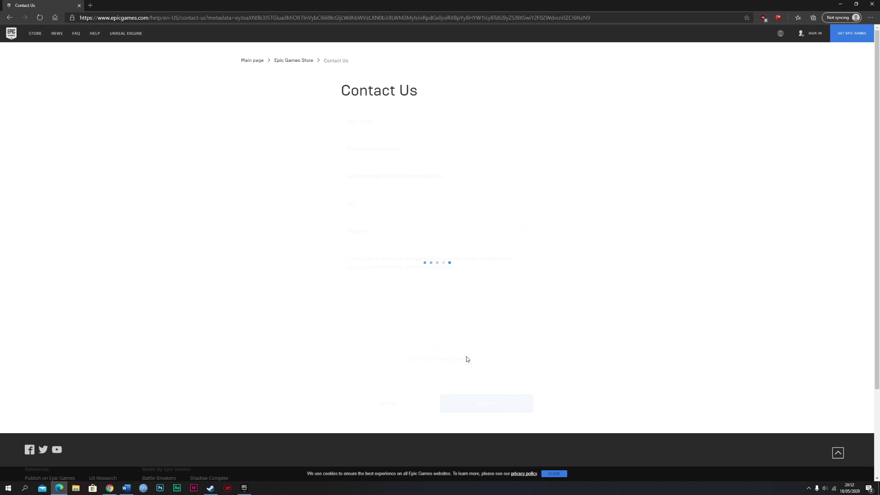